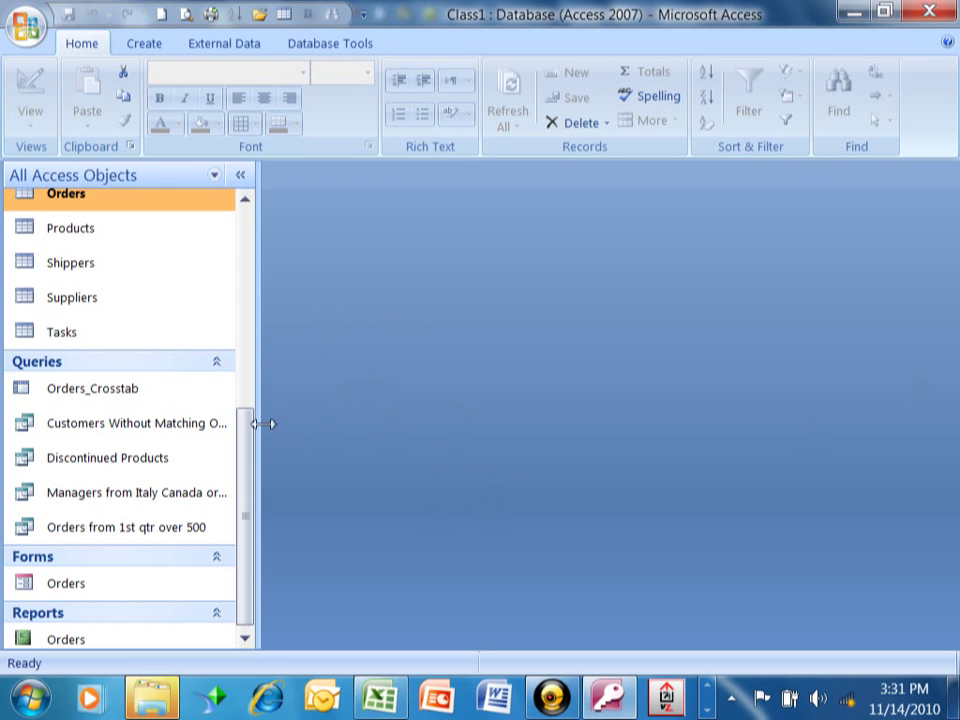
# Scroll the Navigation Pane to the top so the tables from AirLine Transactions down are visible.
pyautogui.moveTo(246, 497); pyautogui.dragTo(255, 272)
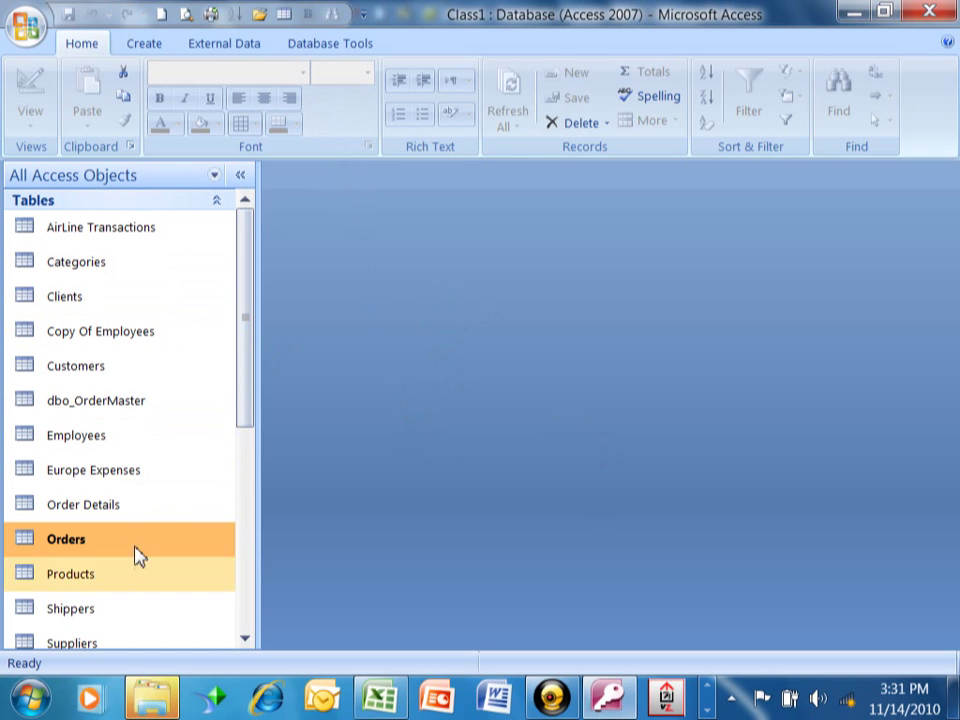
pyautogui.doubleClick(106, 386)
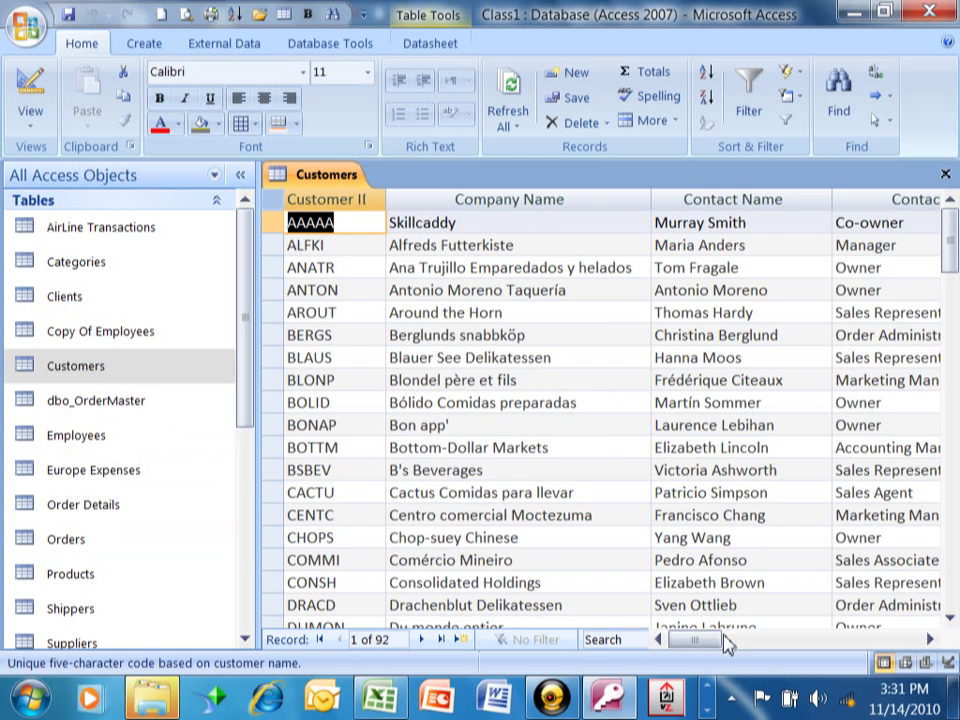
pyautogui.moveTo(716, 646); pyautogui.dragTo(788, 655)
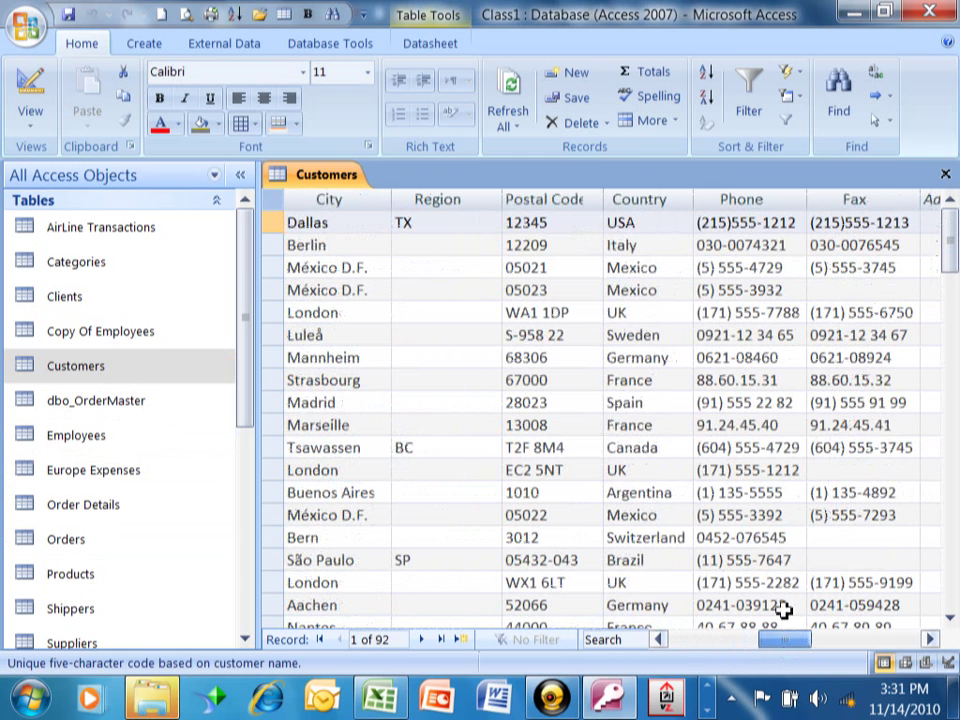
pyautogui.click(945, 180)
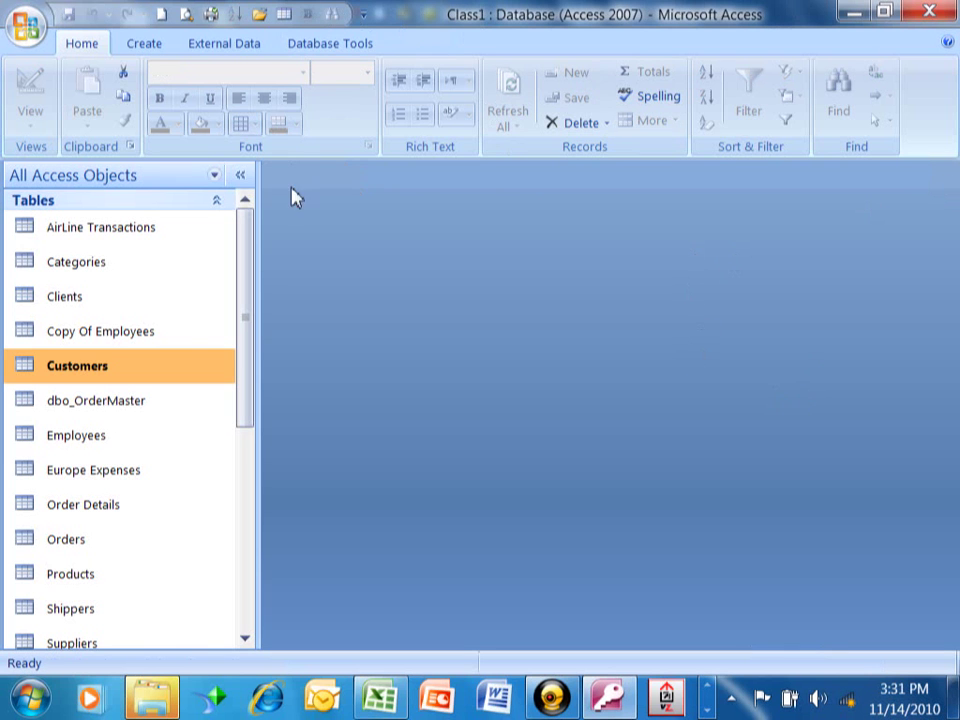
pyautogui.click(146, 50)
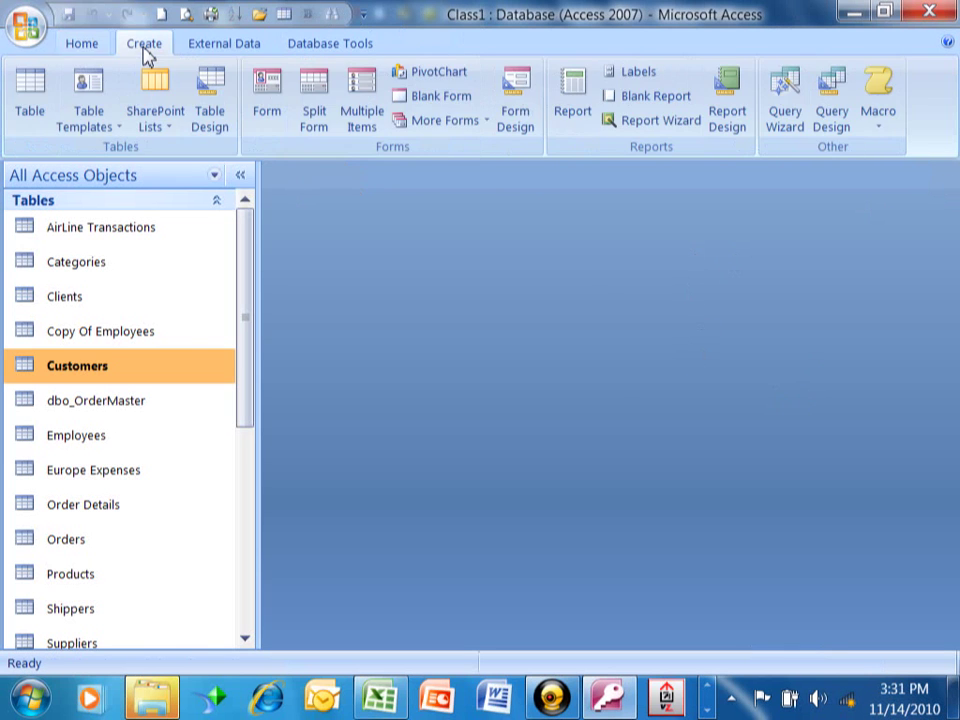
# Launch the Label Wizard from the Create ribbon to build mailing labels for Customers.
pyautogui.click(641, 78)
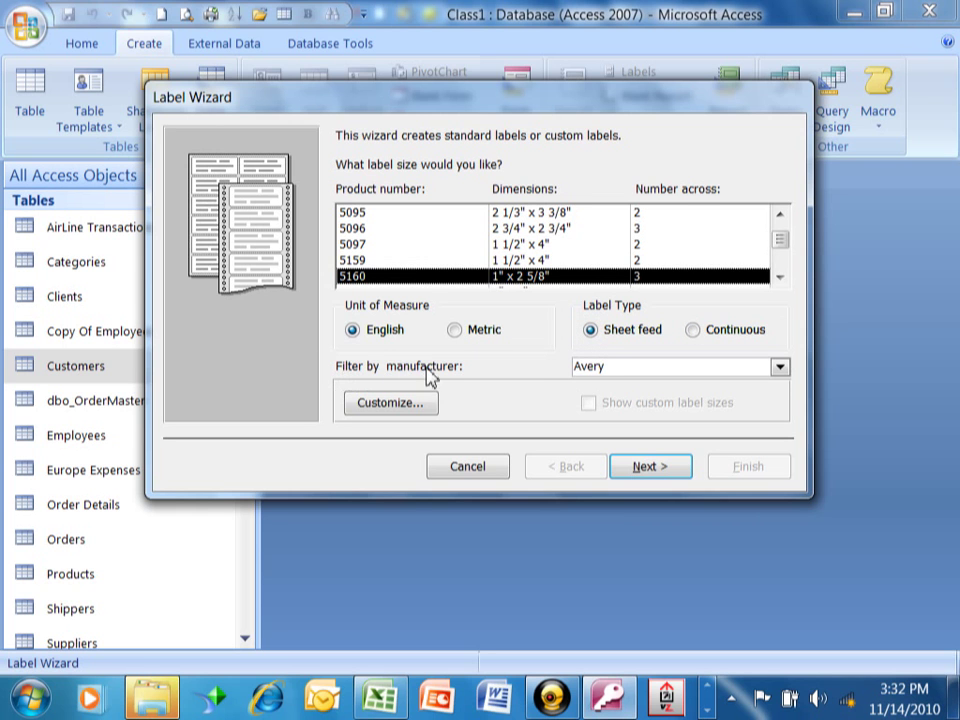
# Keep Avery as manufacturer, choose the 5160 label size (1" x 2 5/8", 3 across), and continue.
pyautogui.click(781, 369)
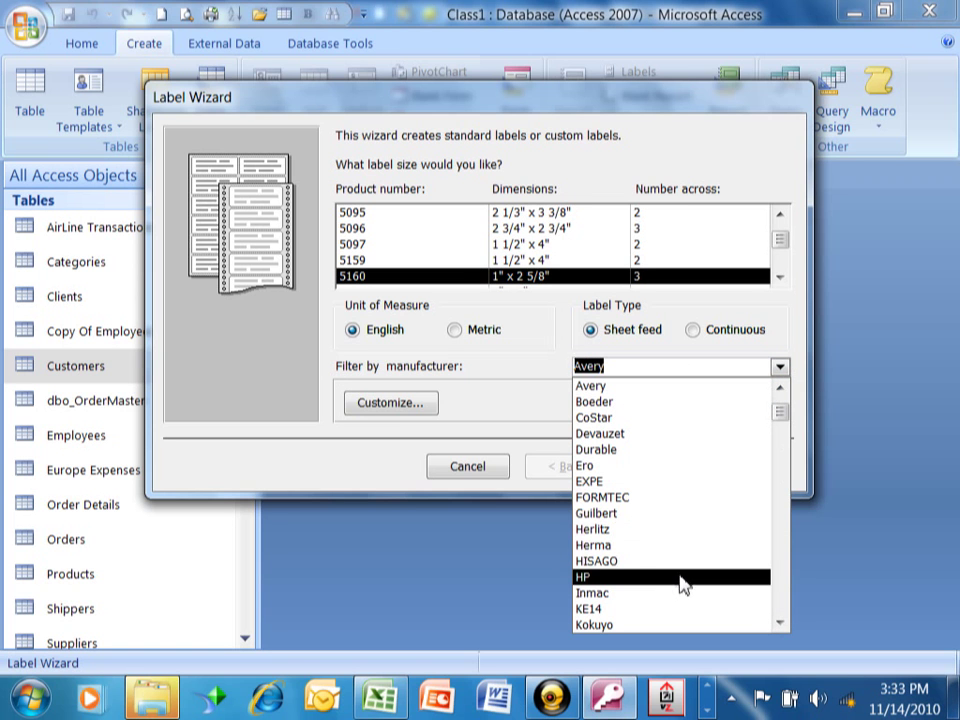
pyautogui.click(784, 397)
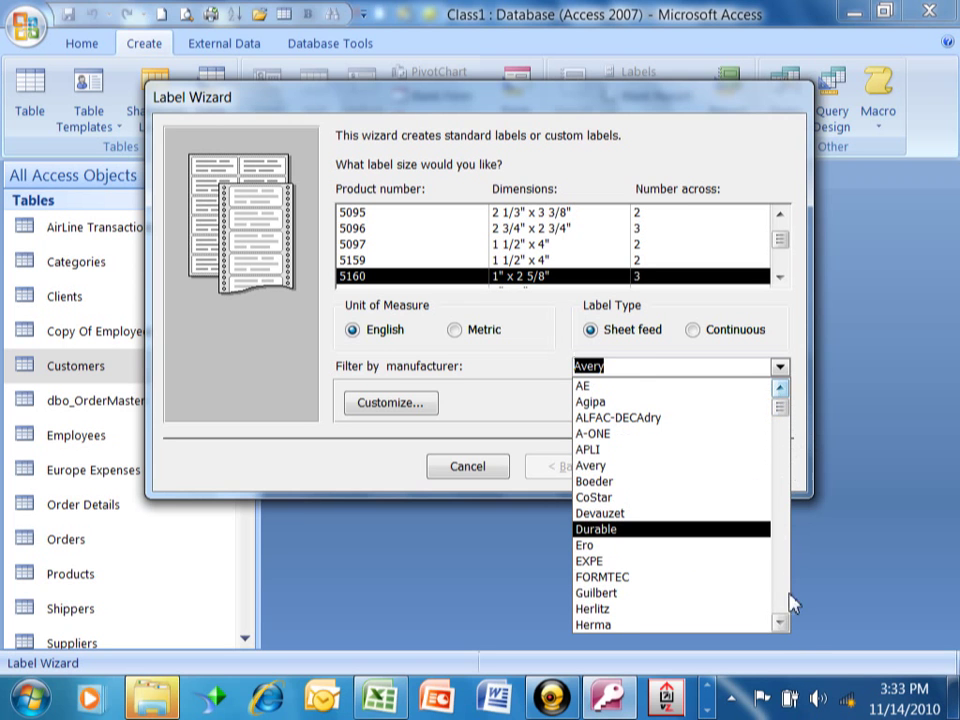
pyautogui.click(625, 467)
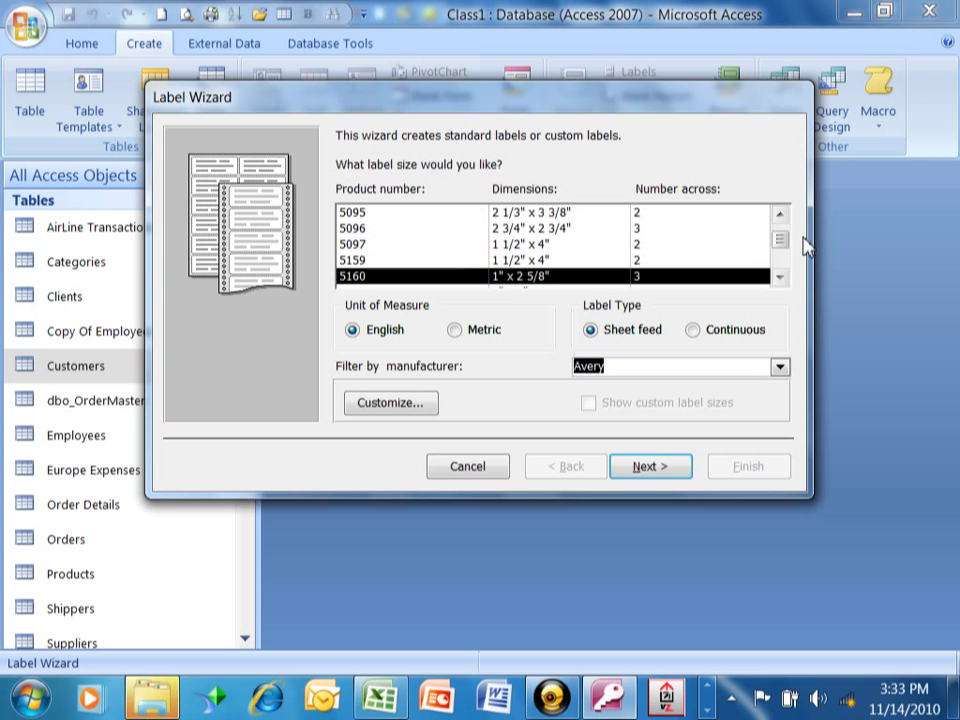
pyautogui.moveTo(786, 253); pyautogui.dragTo(786, 238)
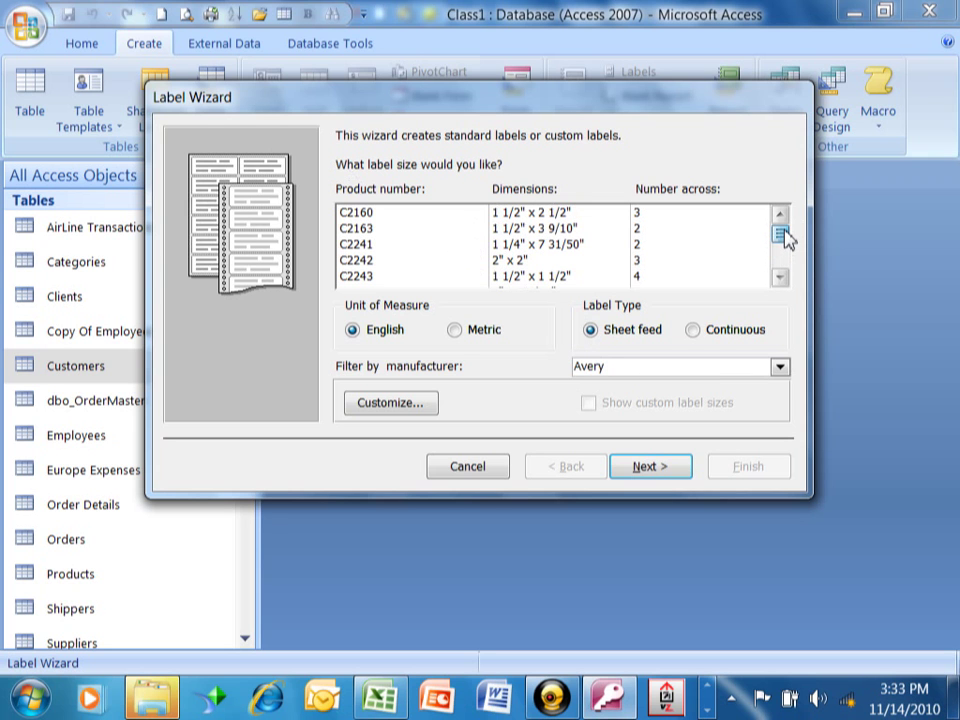
pyautogui.click(780, 277)
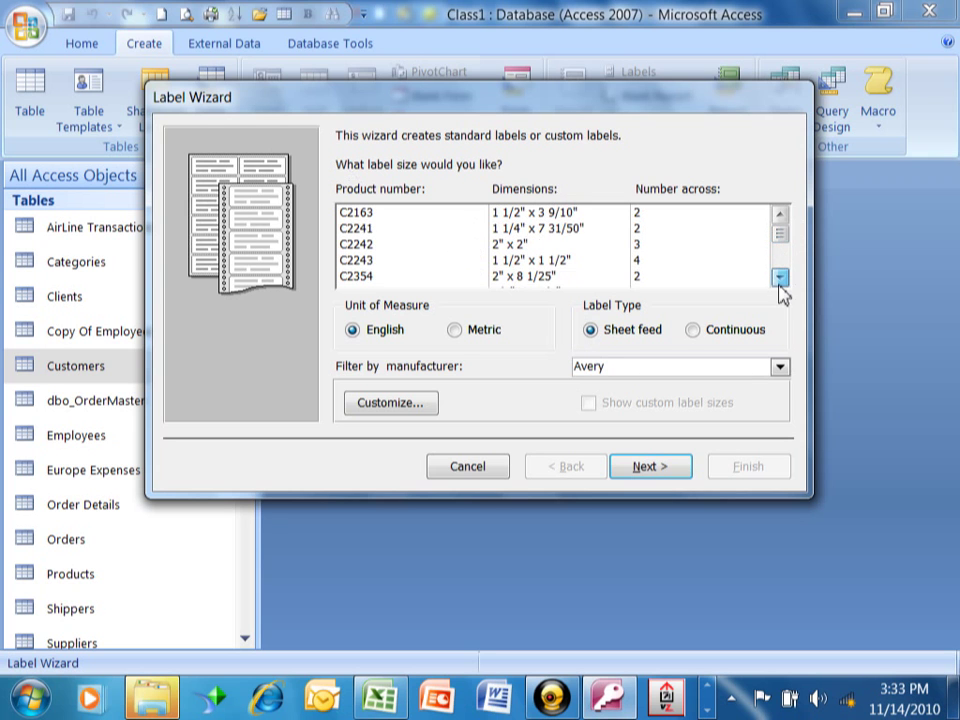
pyautogui.moveTo(780, 284); pyautogui.dragTo(781, 283)
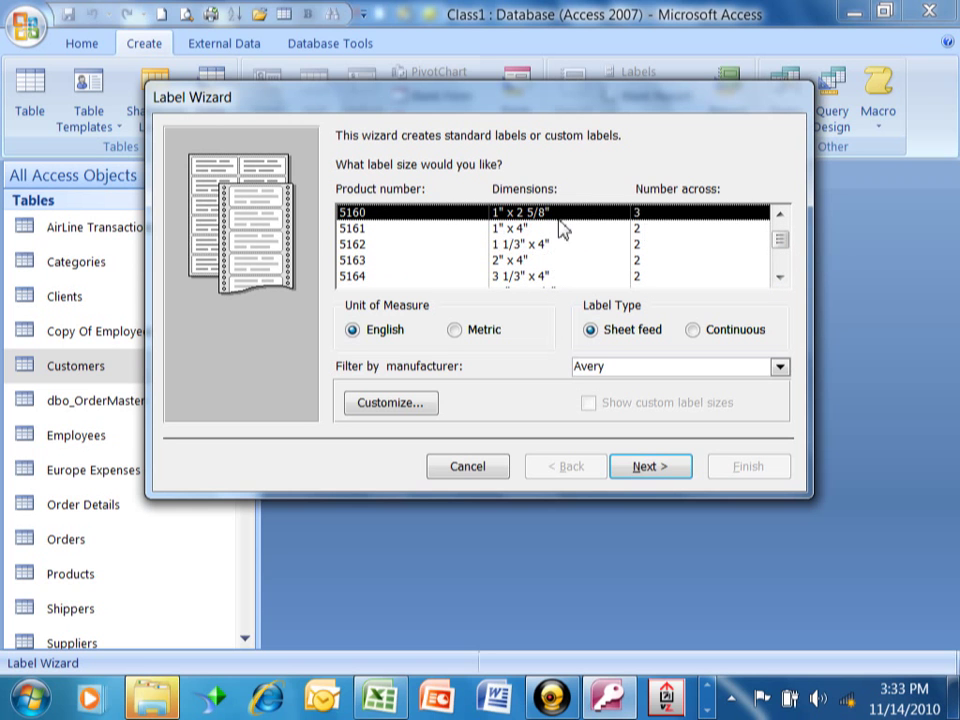
pyautogui.click(677, 474)
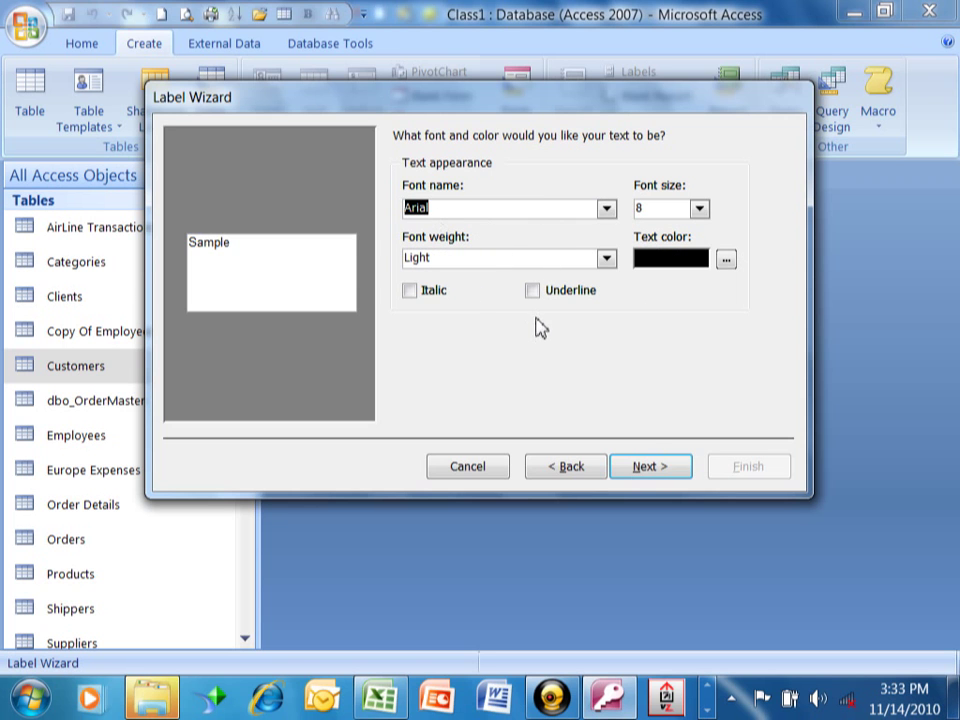
# Accept Arial 8-point Light black text and move on to the label fields.
pyautogui.click(652, 467)
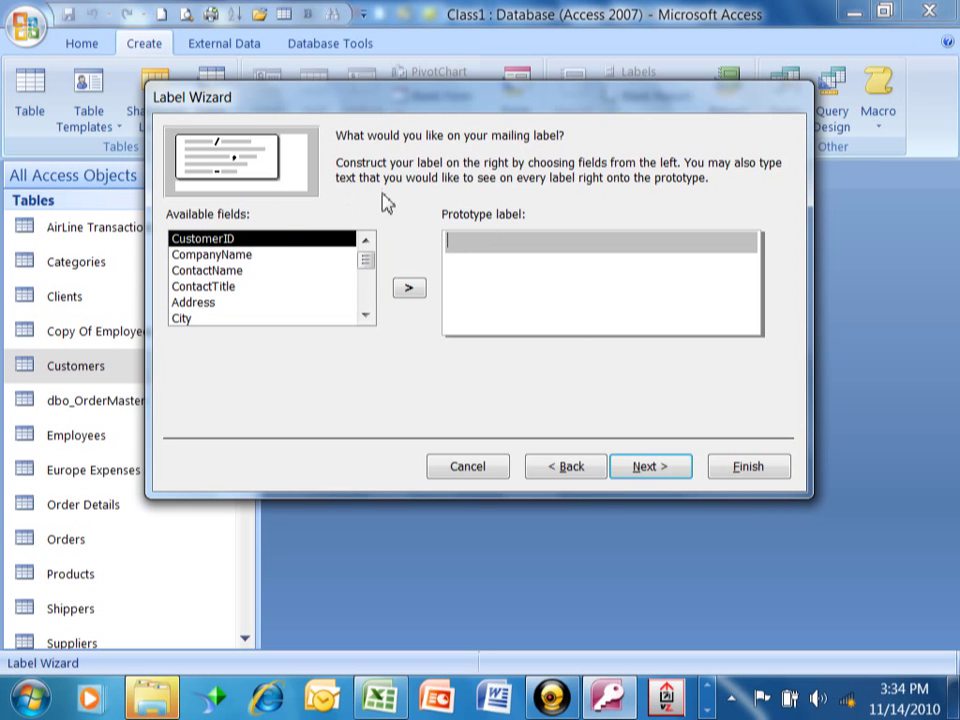
# Put CompanyName on the label's first line and Address on the second.
pyautogui.doubleClick(212, 256)
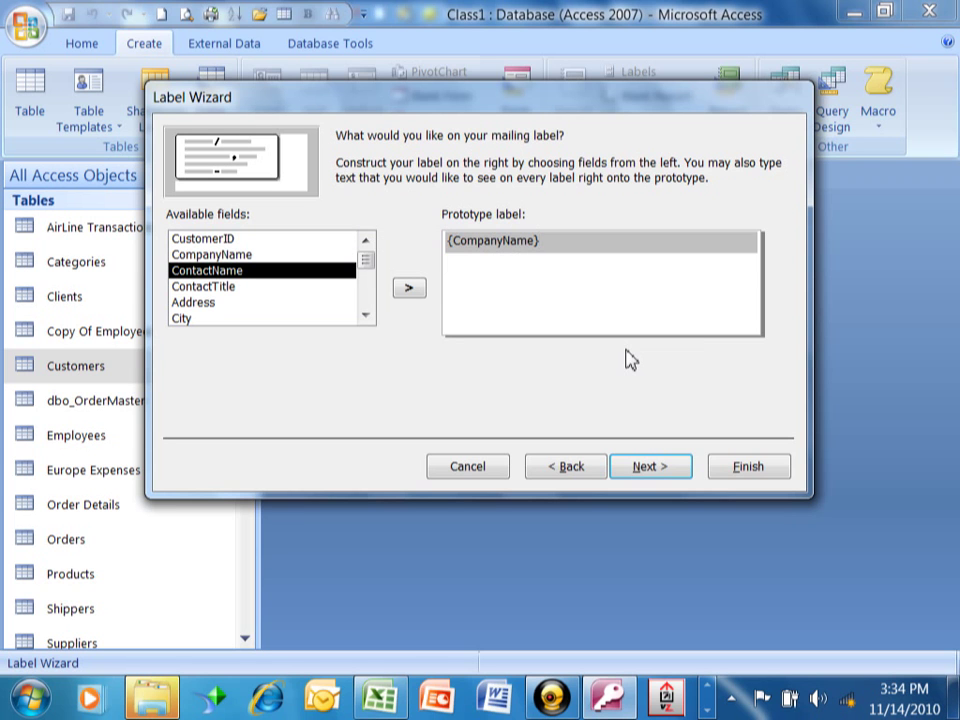
pyautogui.click(451, 268)
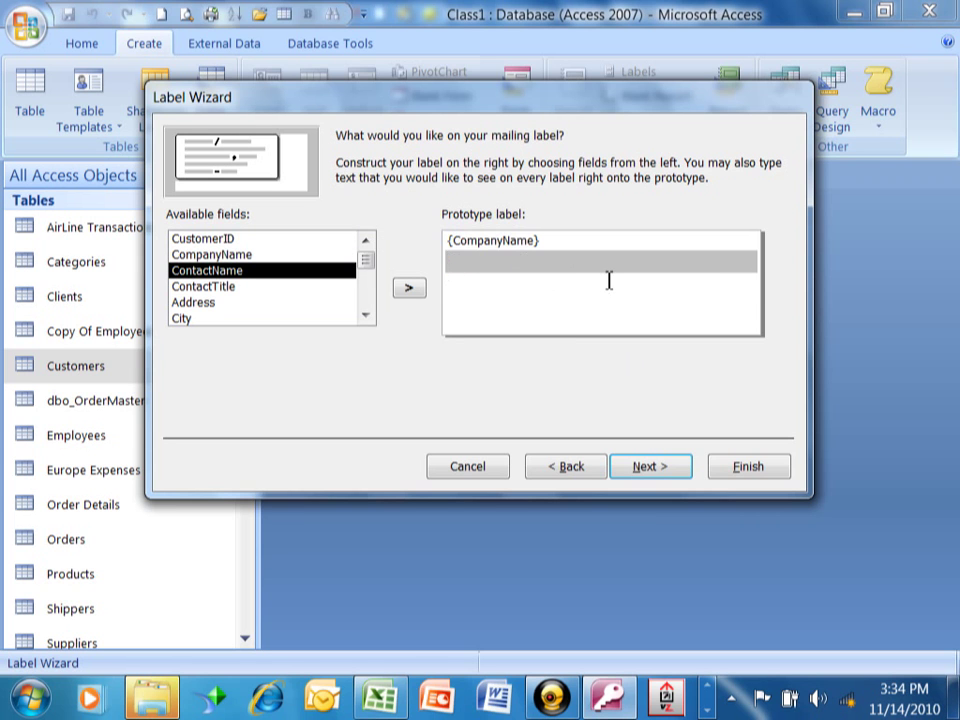
pyautogui.doubleClick(209, 305)
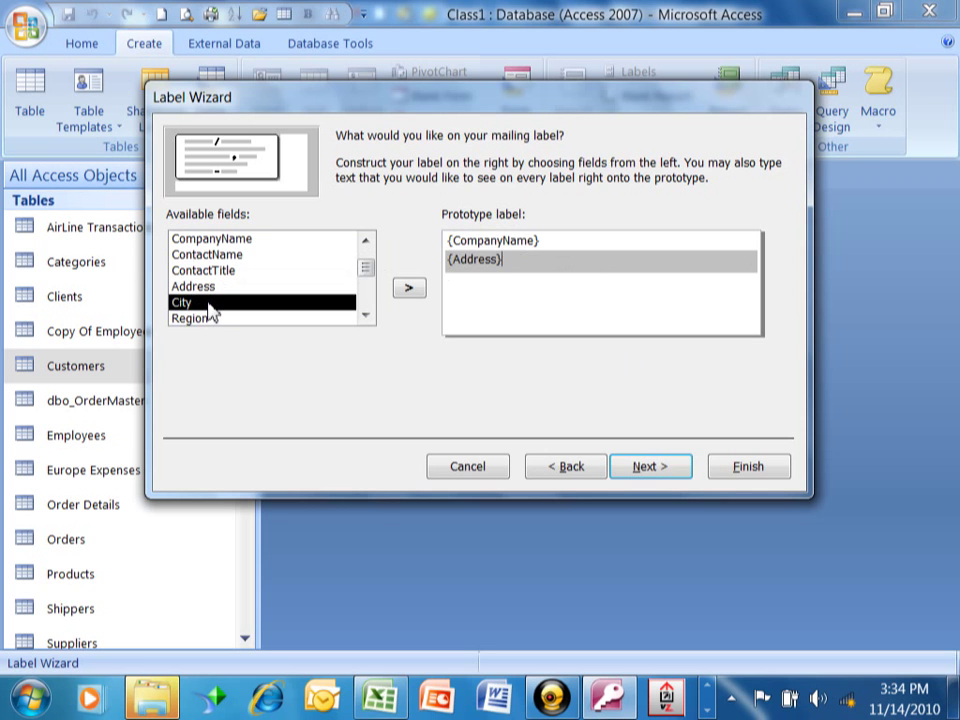
pyautogui.click(452, 289)
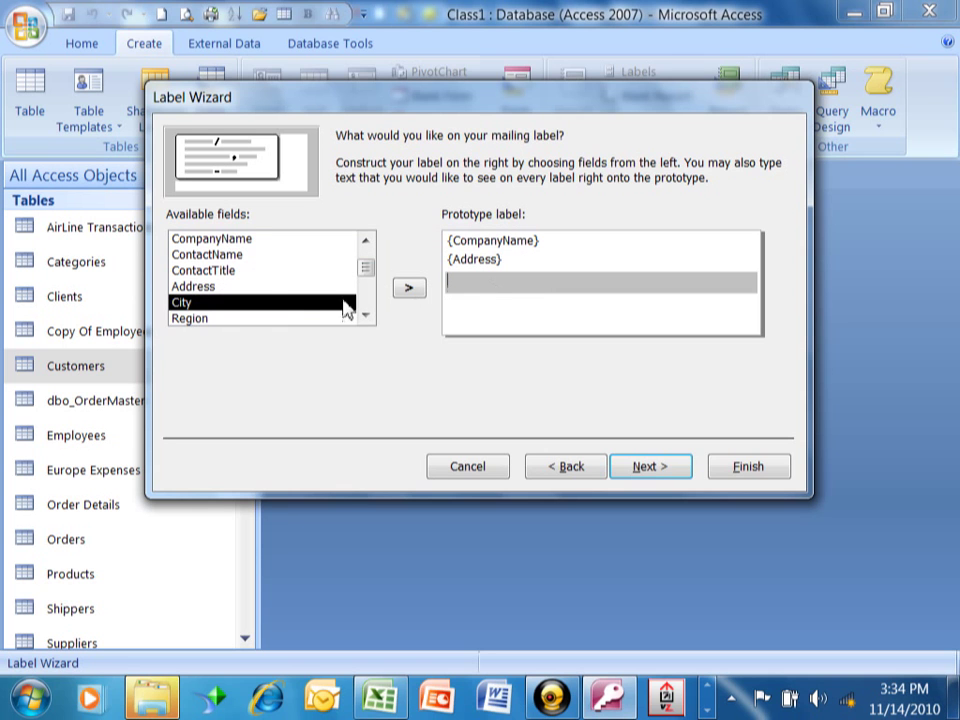
# Fill the third line with City, Region and PostalCode, then go to the sort step.
pyautogui.click(207, 308)
pyautogui.doubleClick(208, 305)
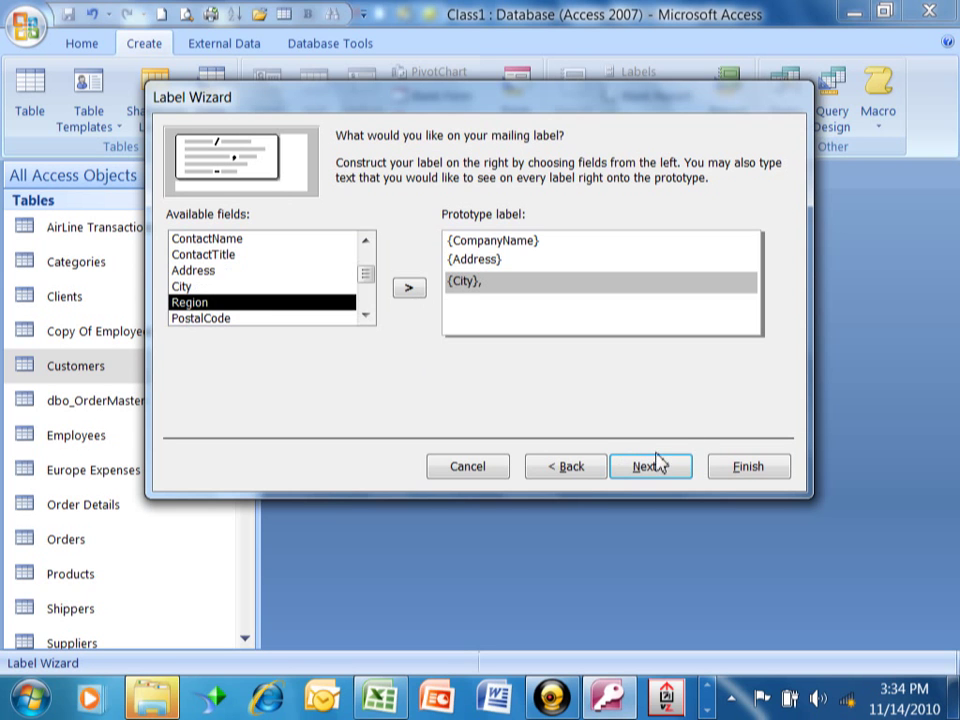
pyautogui.doubleClick(210, 304)
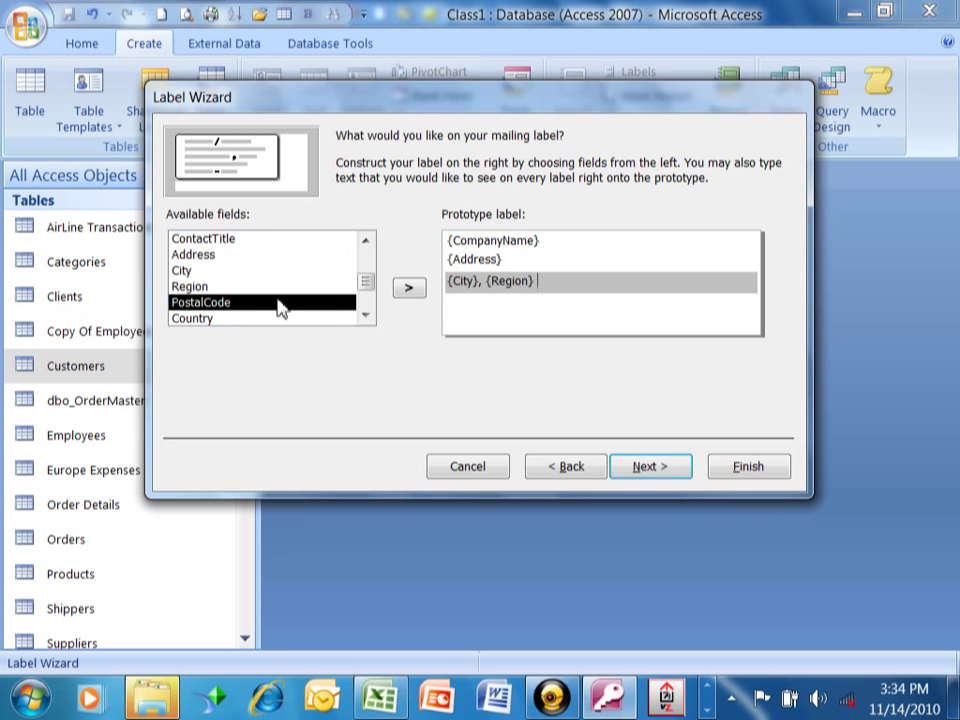
pyautogui.doubleClick(222, 305)
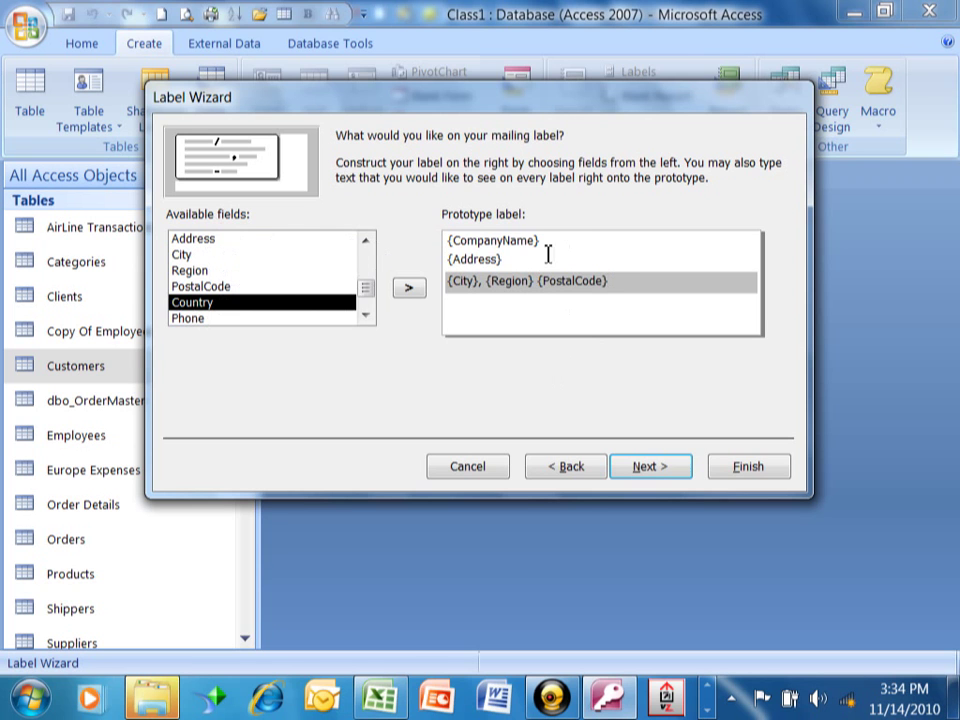
pyautogui.click(458, 305)
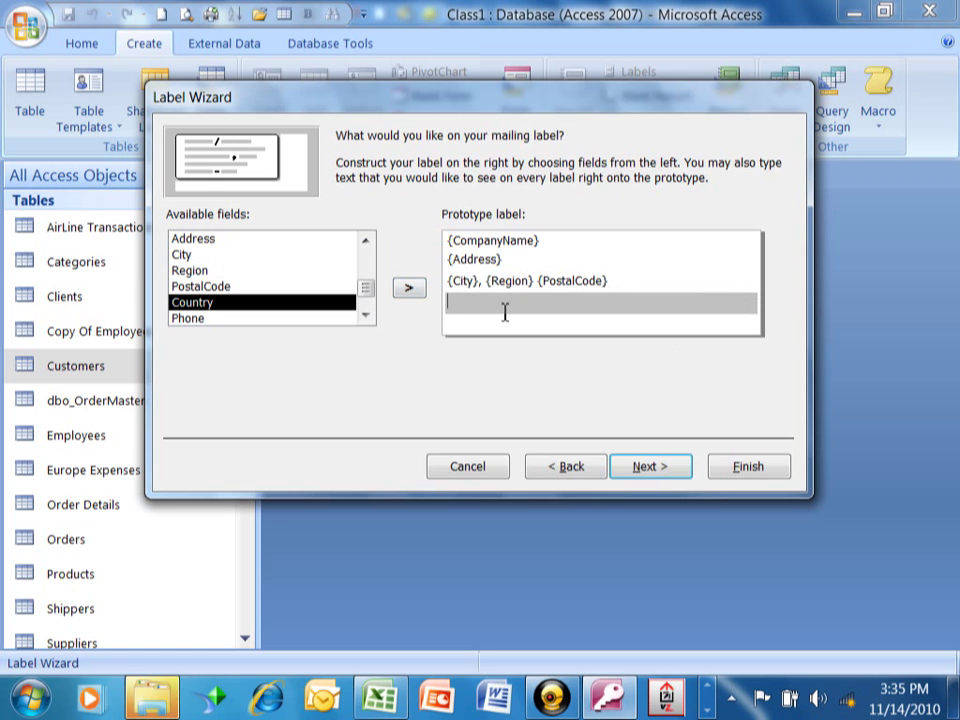
pyautogui.click(650, 467)
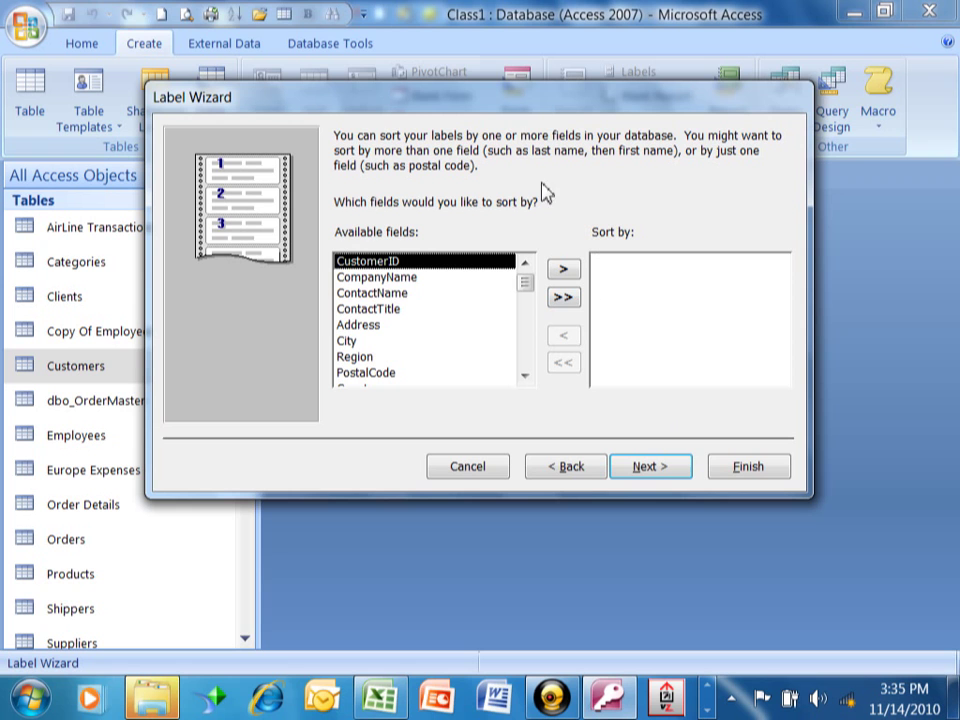
# Add Country and then PostalCode to the Sort by list, and continue to naming.
pyautogui.click(383, 373)
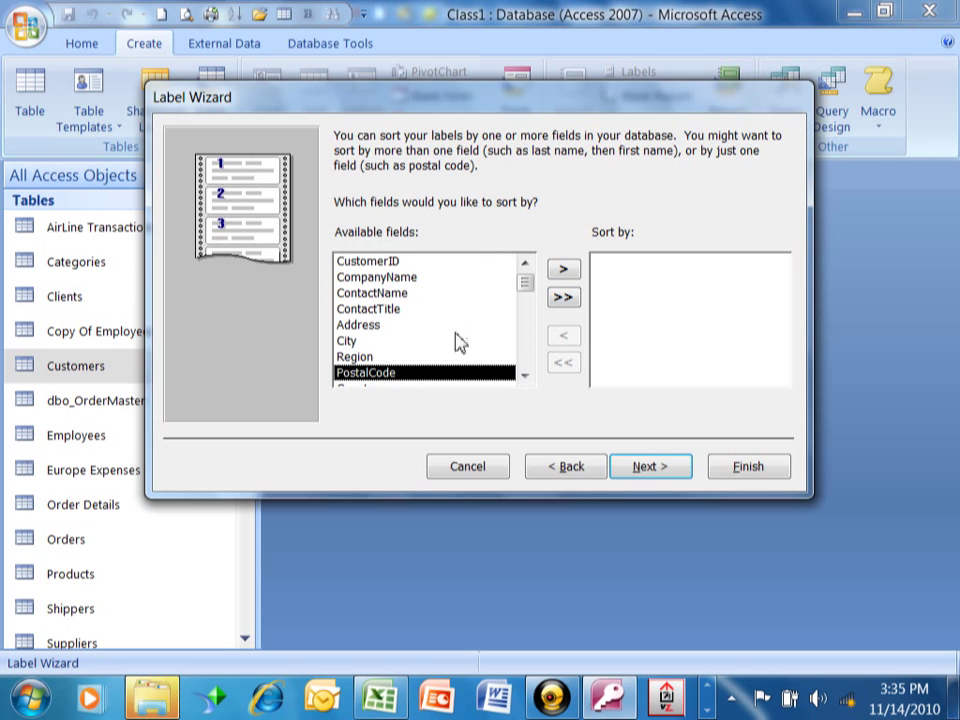
pyautogui.click(525, 377)
pyautogui.click(525, 377)
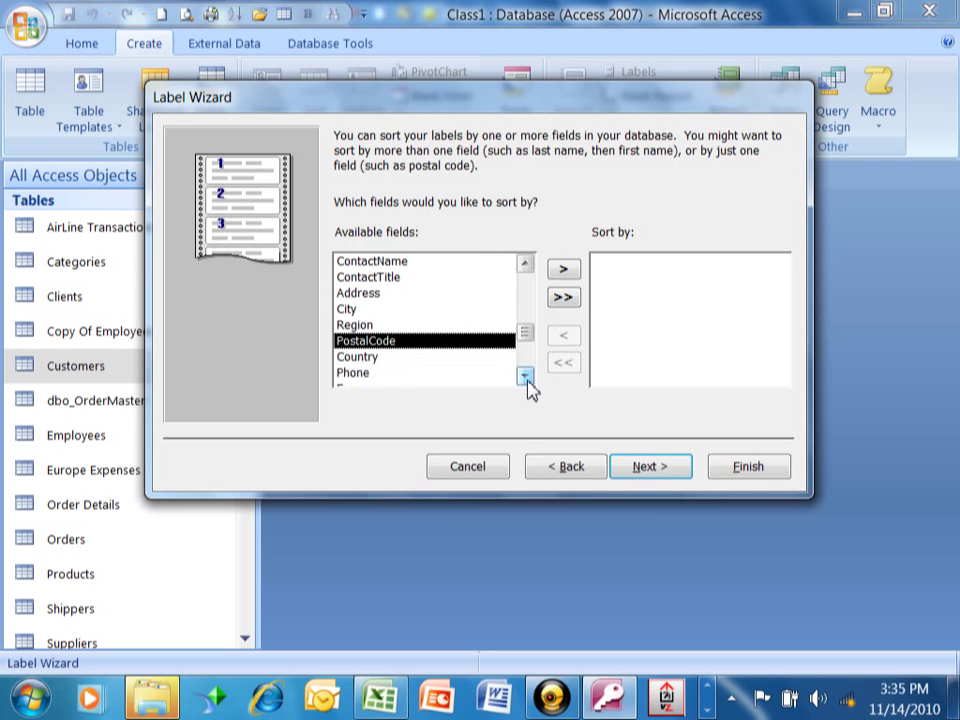
pyautogui.doubleClick(367, 358)
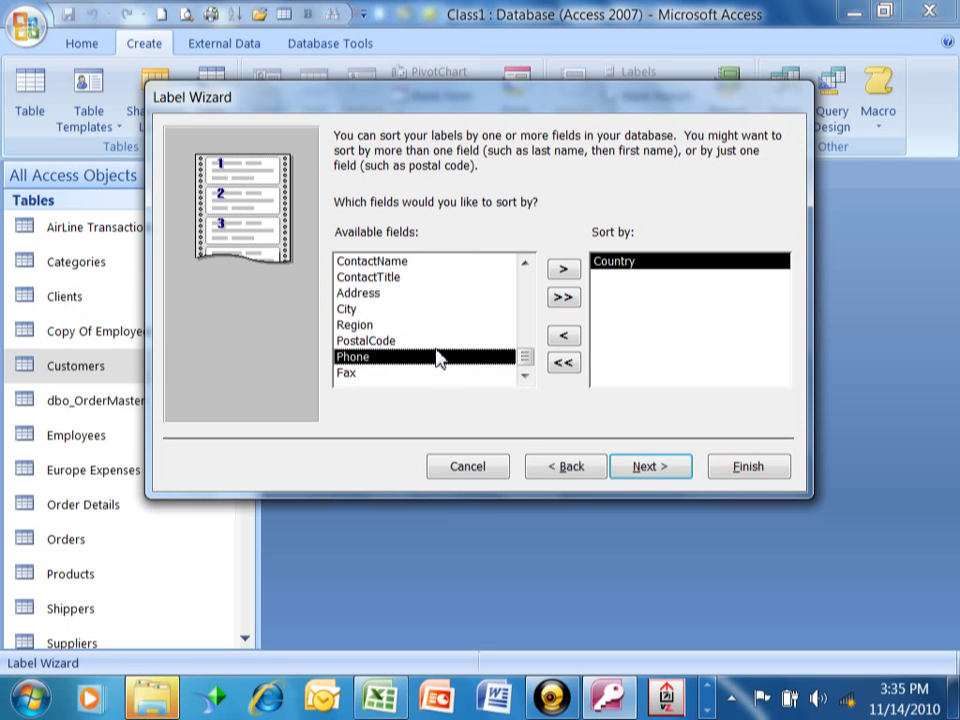
pyautogui.doubleClick(378, 342)
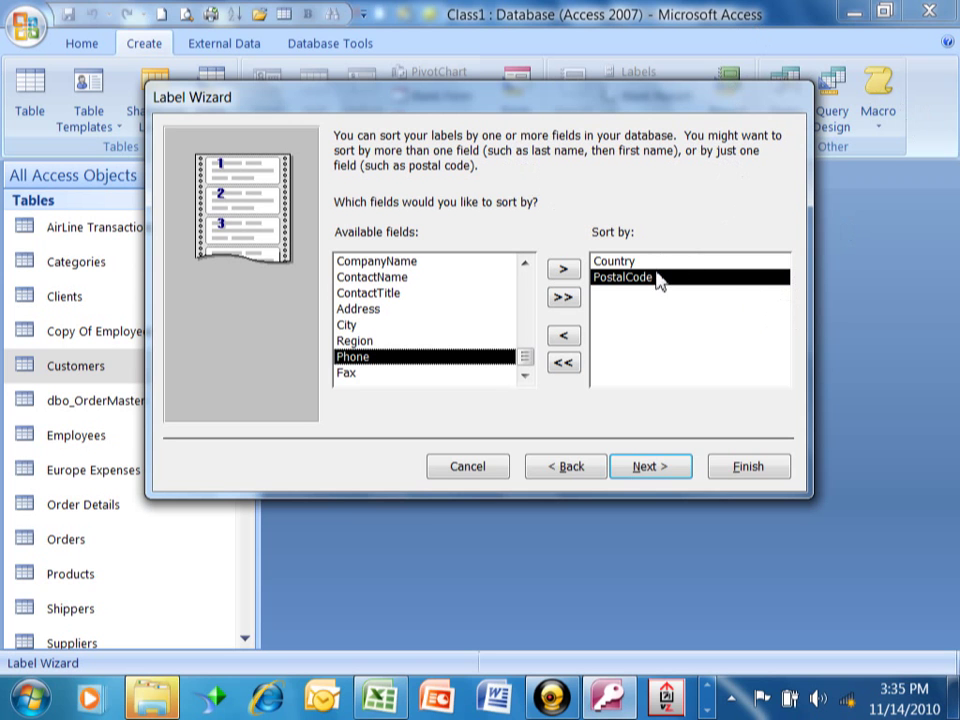
pyautogui.click(637, 478)
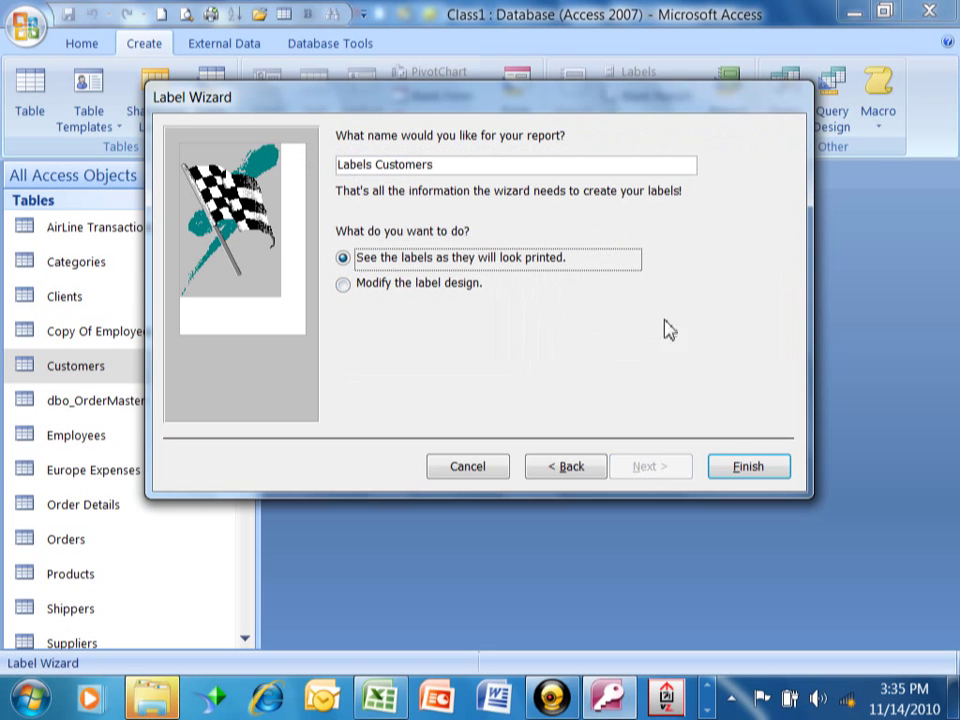
# Finish the wizard as 'Labels Customers' and dismiss the 'Some data may not be displayed' warning.
pyautogui.click(750, 472)
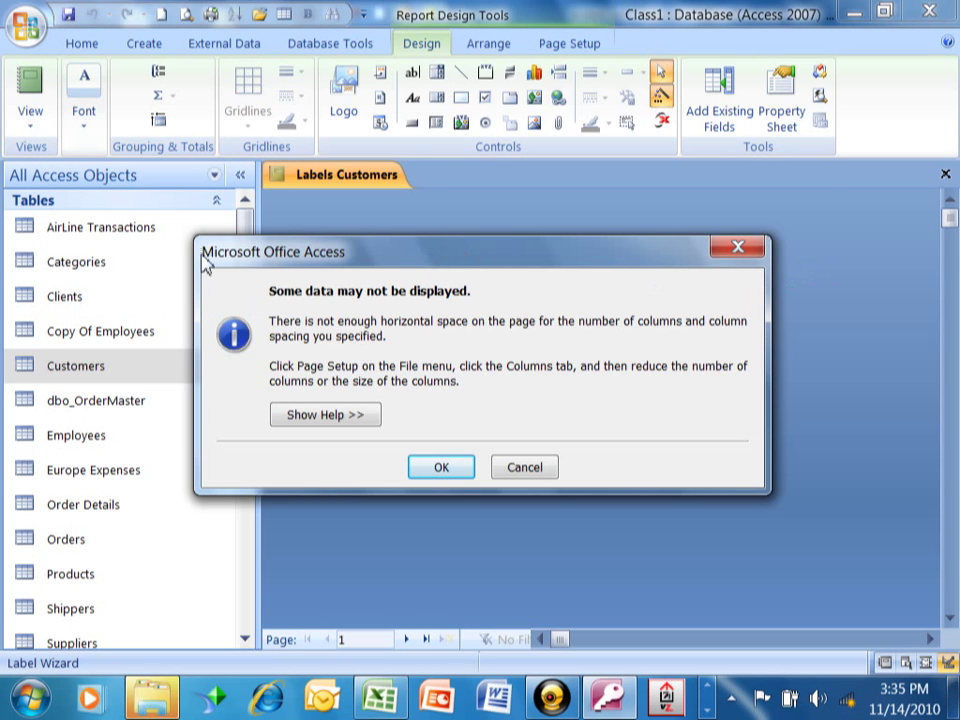
pyautogui.click(440, 470)
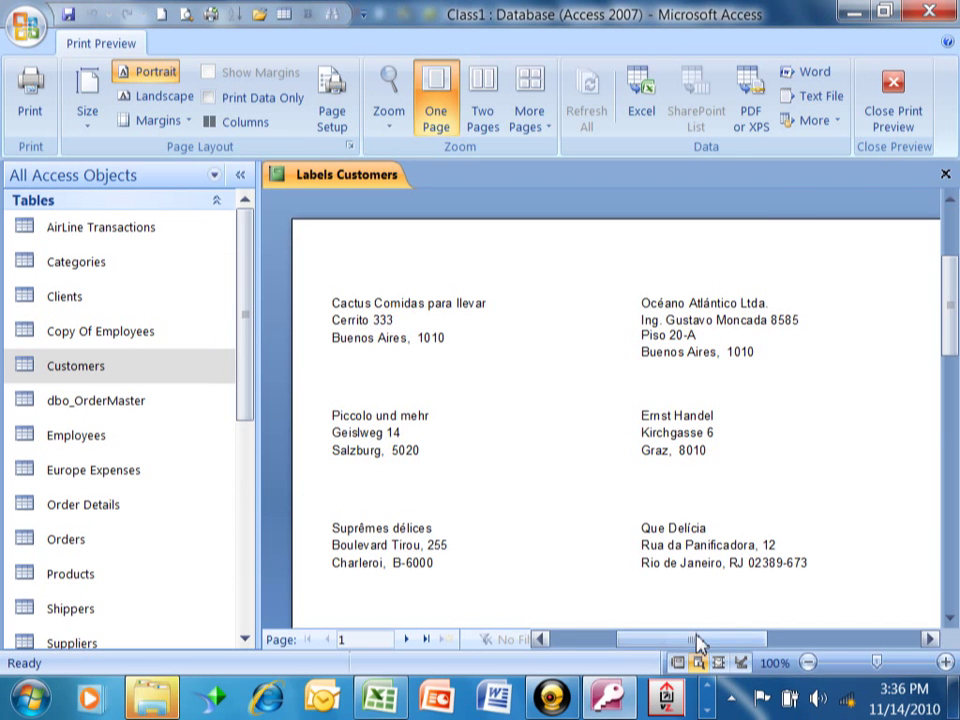
# Scroll across and down the Labels Customers preview to check all label columns, then close it.
pyautogui.moveTo(699, 640)
pyautogui.mouseDown()
pyautogui.moveTo(793, 638)
pyautogui.moveTo(767, 634)
pyautogui.moveTo(624, 668)
pyautogui.moveTo(701, 634)
pyautogui.mouseUp()
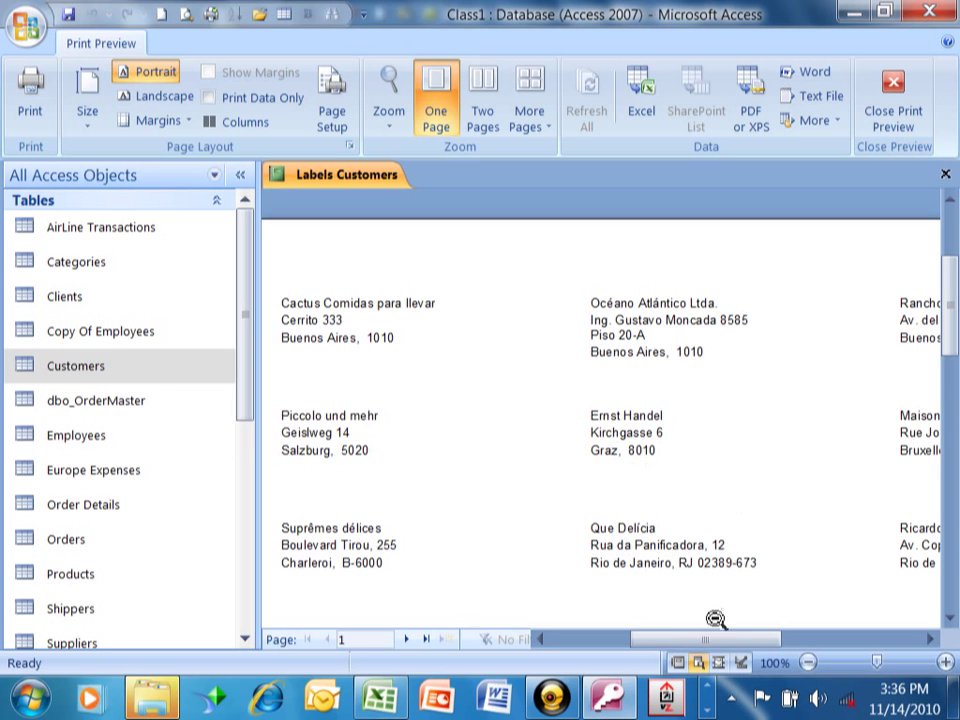
pyautogui.moveTo(713, 638); pyautogui.dragTo(634, 671)
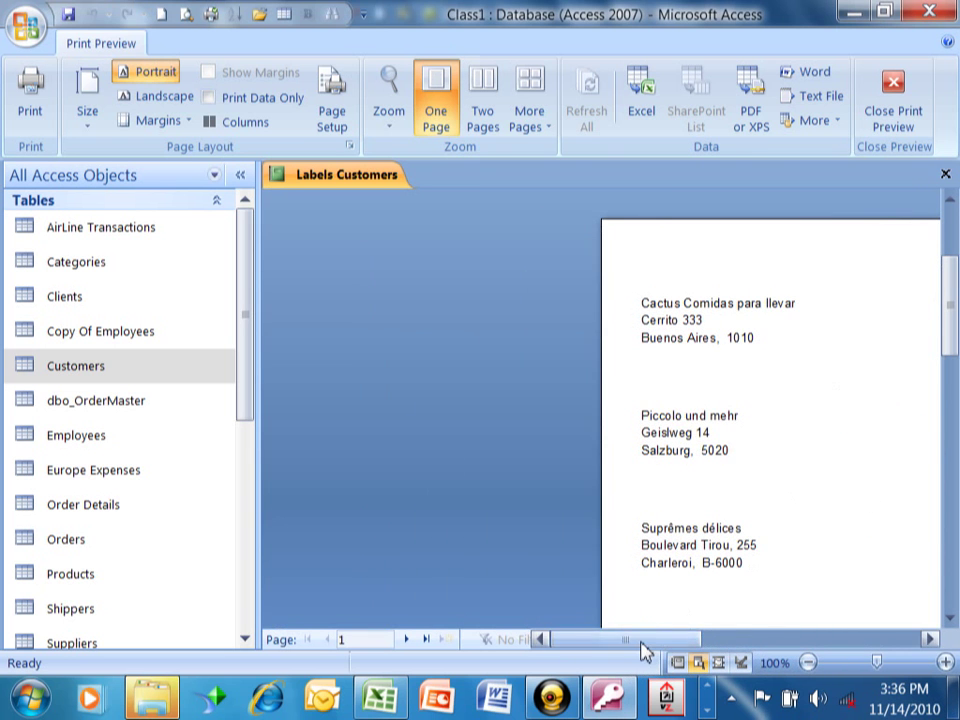
pyautogui.moveTo(643, 651); pyautogui.dragTo(731, 648)
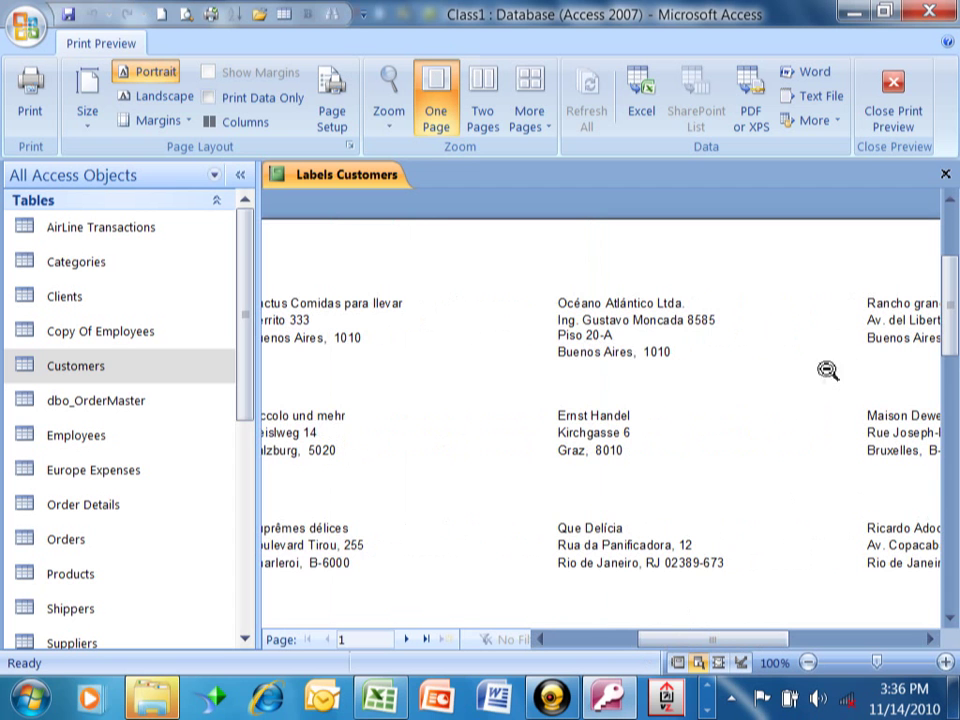
pyautogui.moveTo(950, 283); pyautogui.dragTo(955, 230)
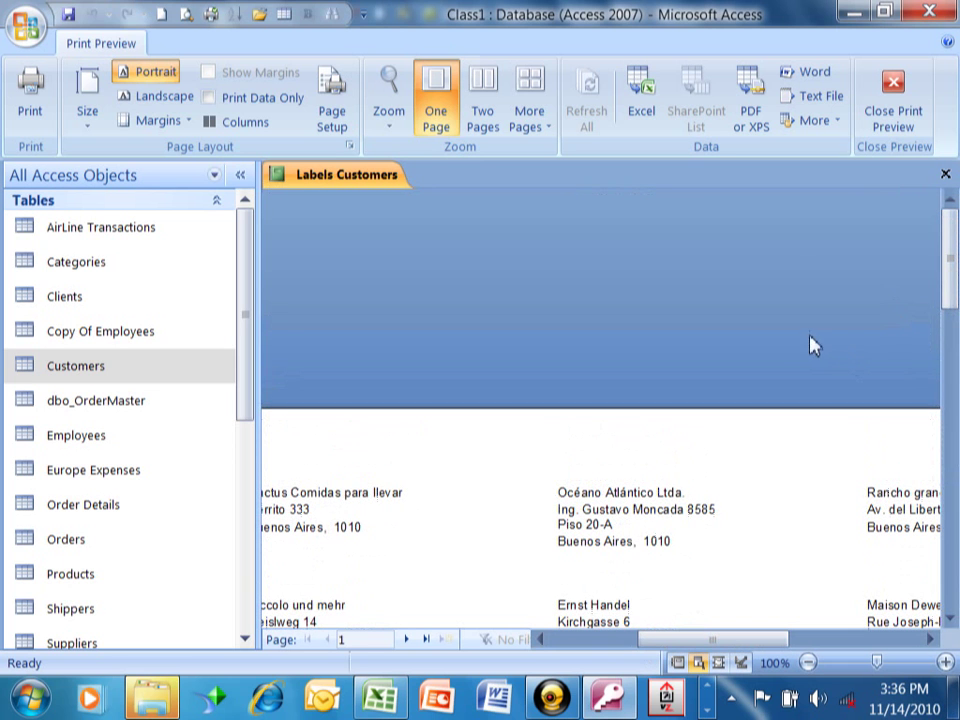
pyautogui.click(945, 176)
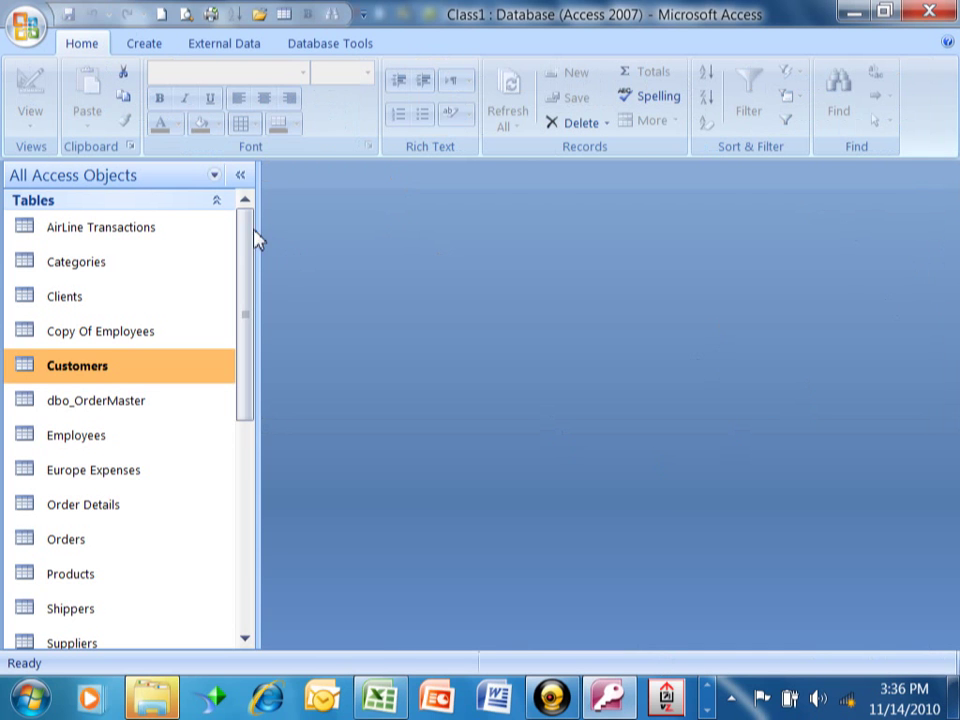
# Scroll the Navigation Pane down to the Reports group to confirm Labels Customers is listed.
pyautogui.moveTo(246, 236); pyautogui.dragTo(240, 439)
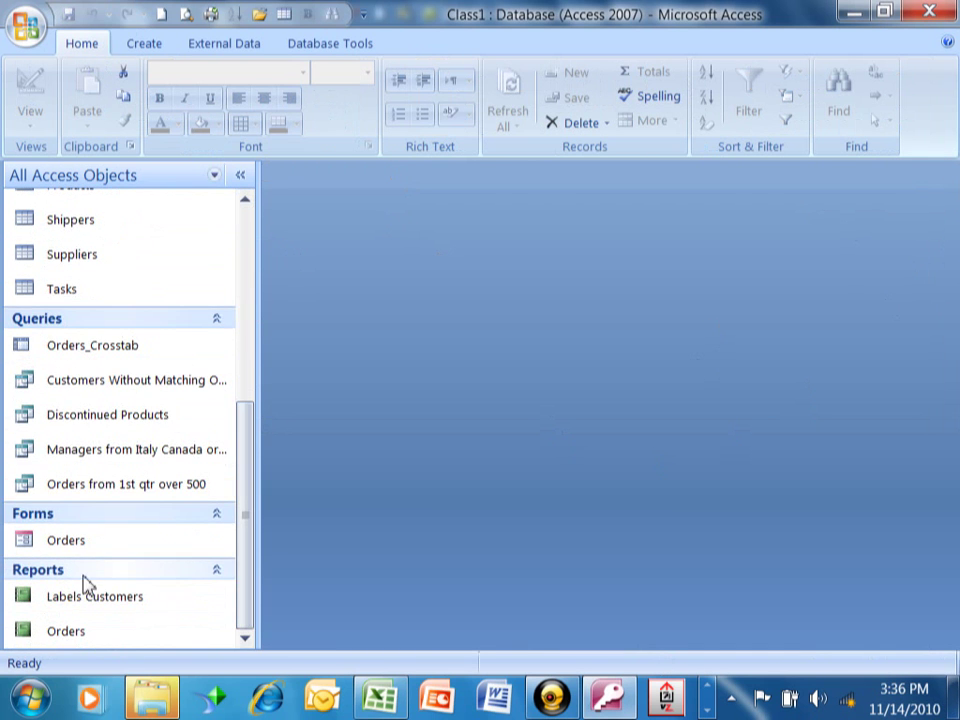
pyautogui.scroll(1, 90, 615)
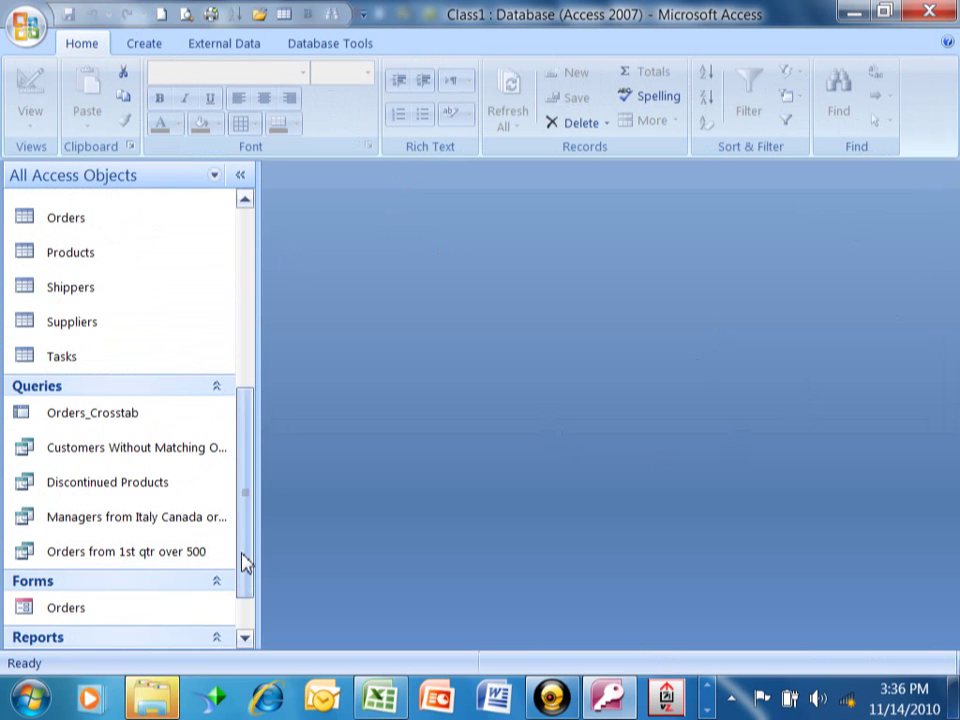
pyautogui.scroll(-1, 223, 623)
pyautogui.scroll(1, 114, 628)
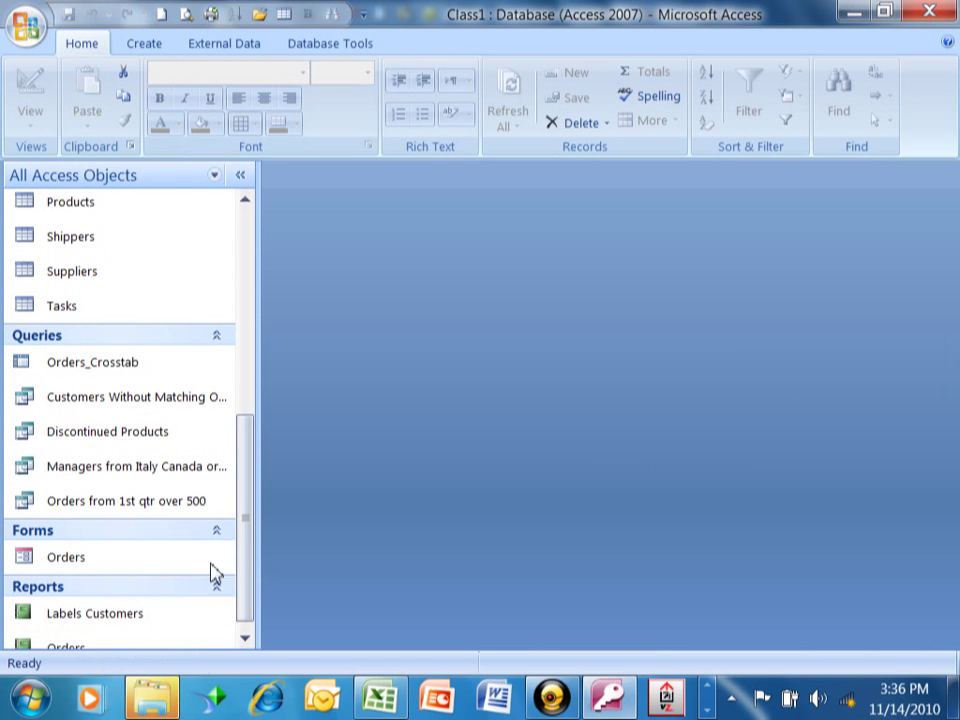
pyautogui.moveTo(246, 558); pyautogui.dragTo(268, 336)
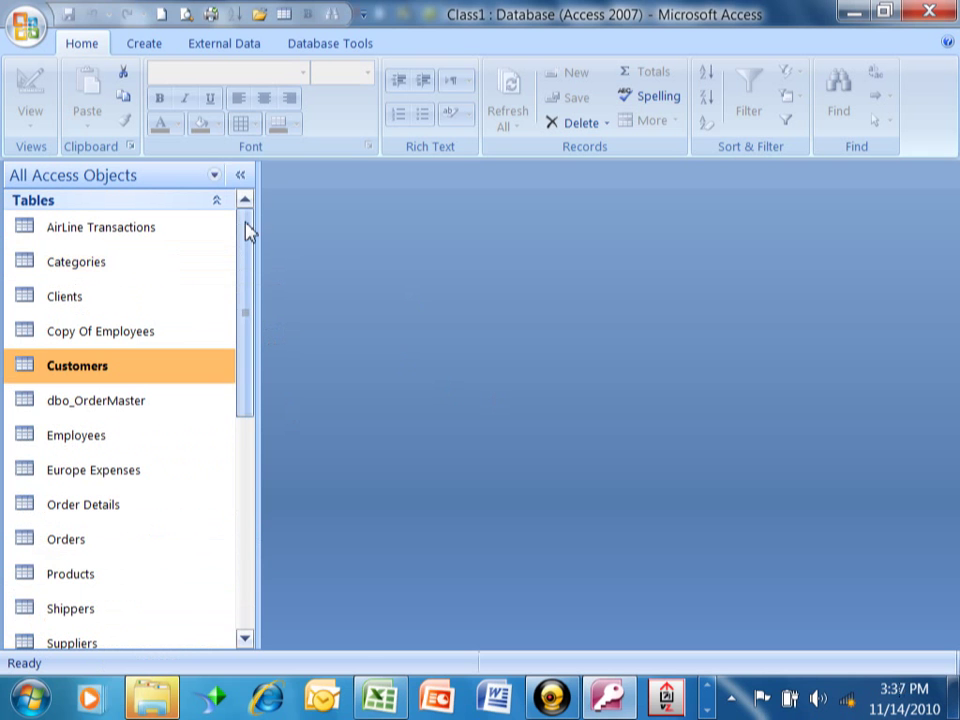
pyautogui.moveTo(249, 232); pyautogui.dragTo(255, 446)
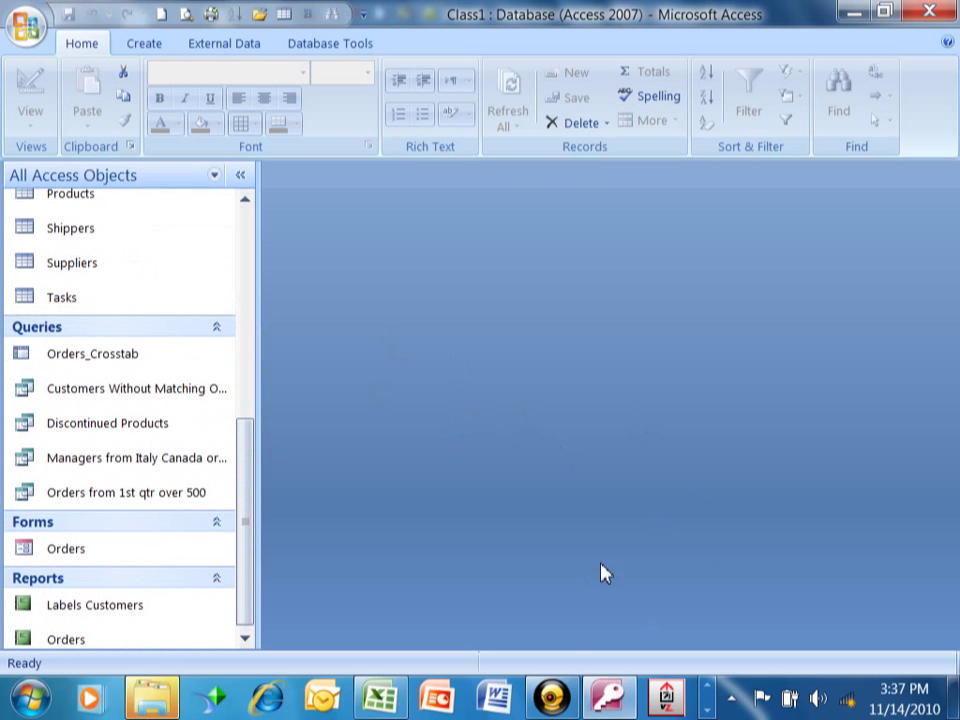
pyautogui.moveTo(551, 700)
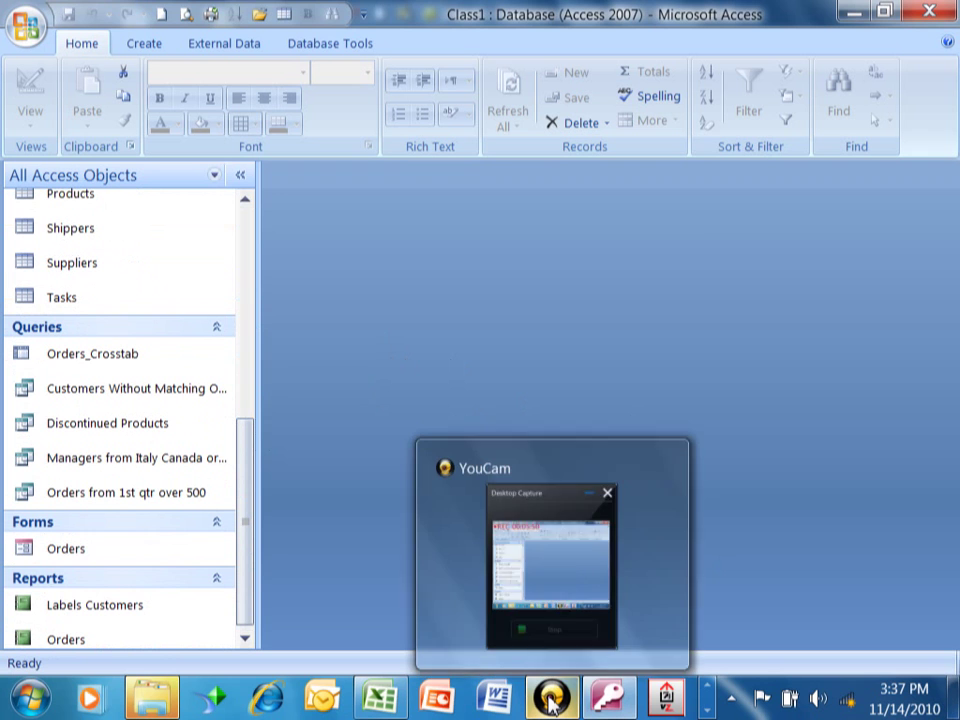
pyautogui.click(551, 700)
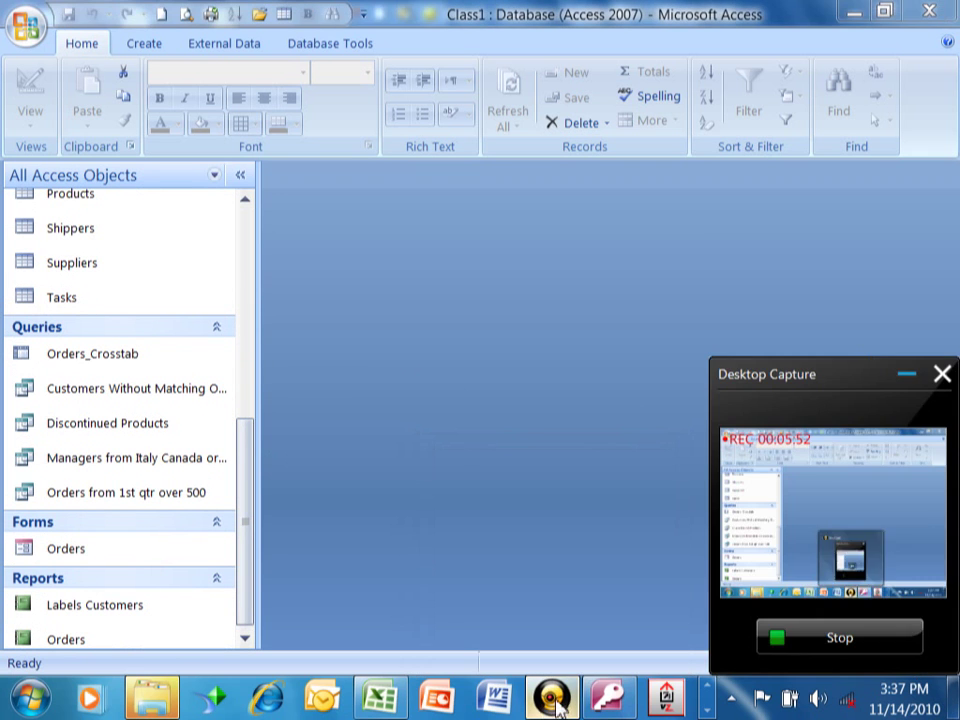